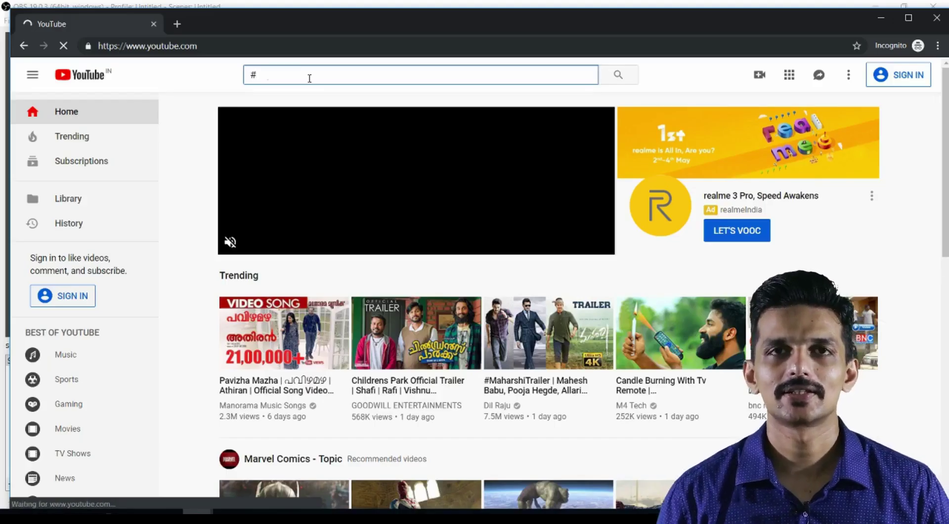
# Complete the YouTube search for the hashtag by entering YTML-1 after the #.
pyautogui.write('YTML-1')
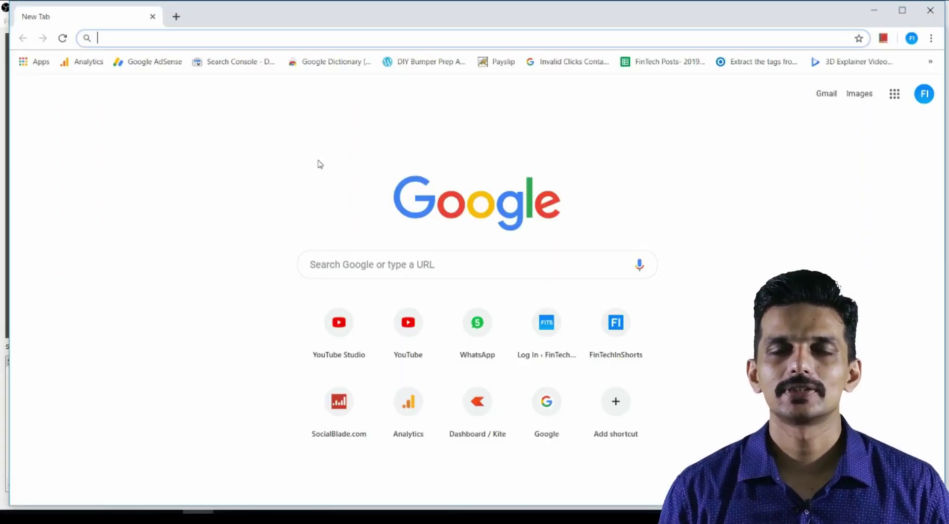
# Search 'gmail new account' and go from the Gmail Help article to Create an account.
pyautogui.write('gmail')
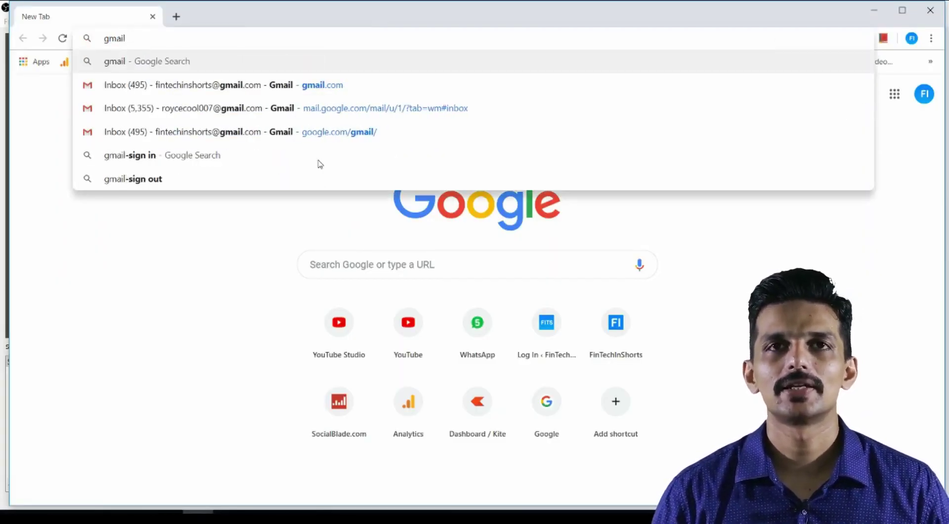
pyautogui.write(' new ac')
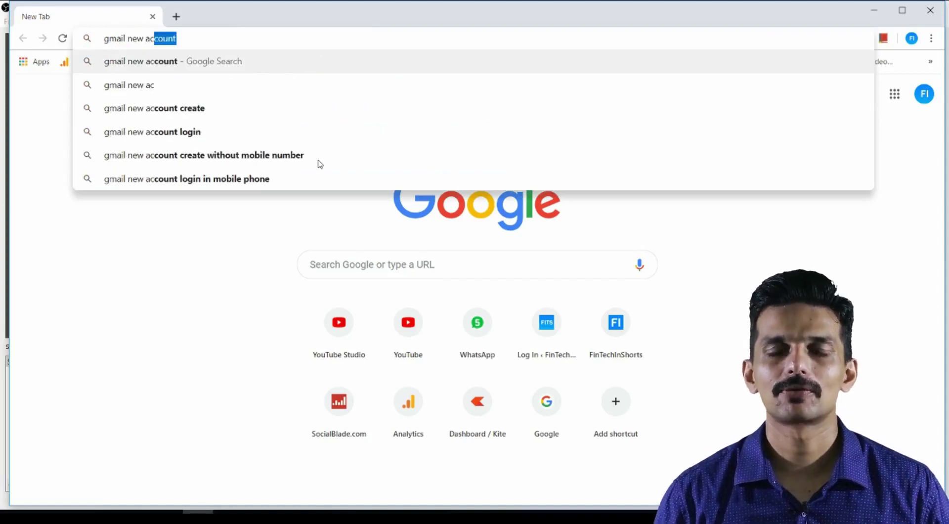
pyautogui.press('Return')
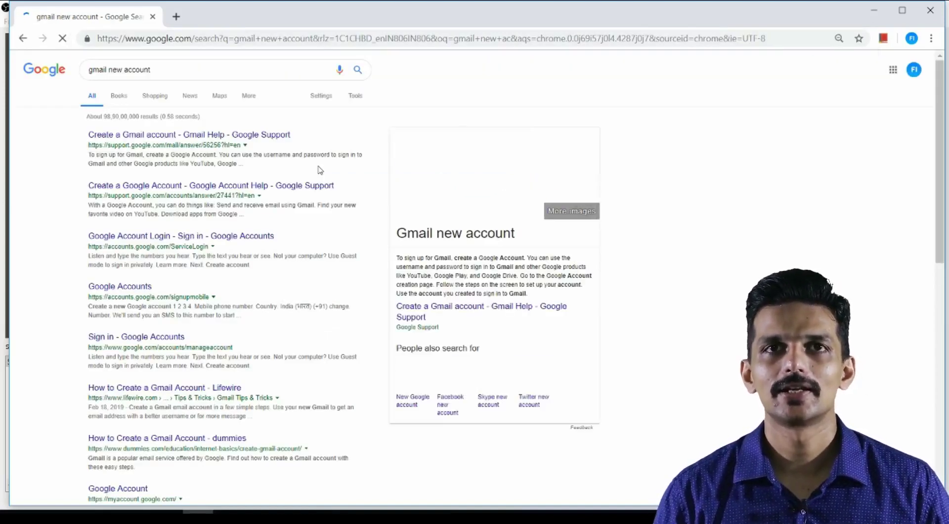
pyautogui.click(181, 135)
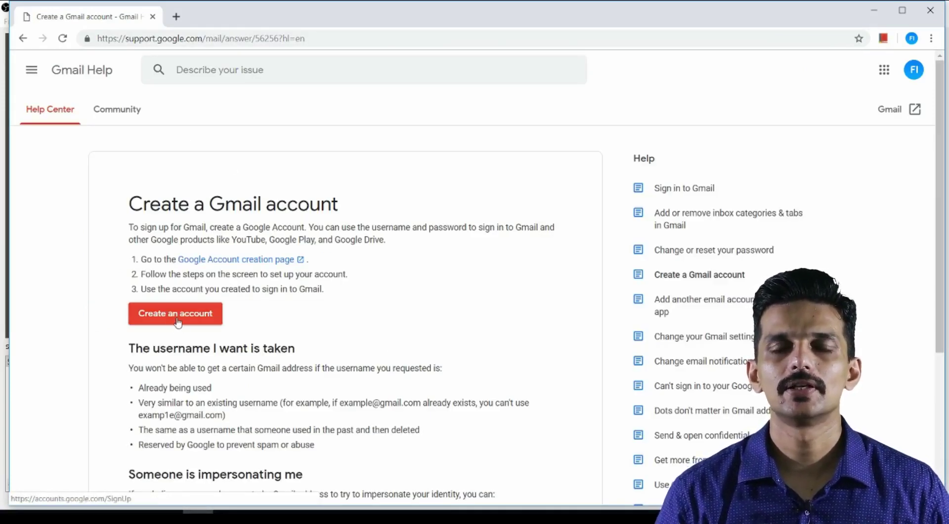
pyautogui.click(178, 319)
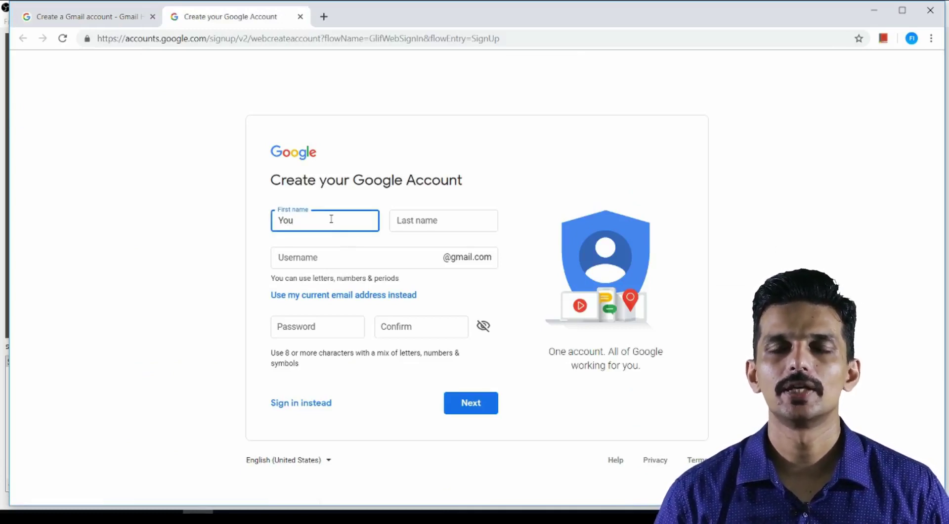
pyautogui.write('Youtube')
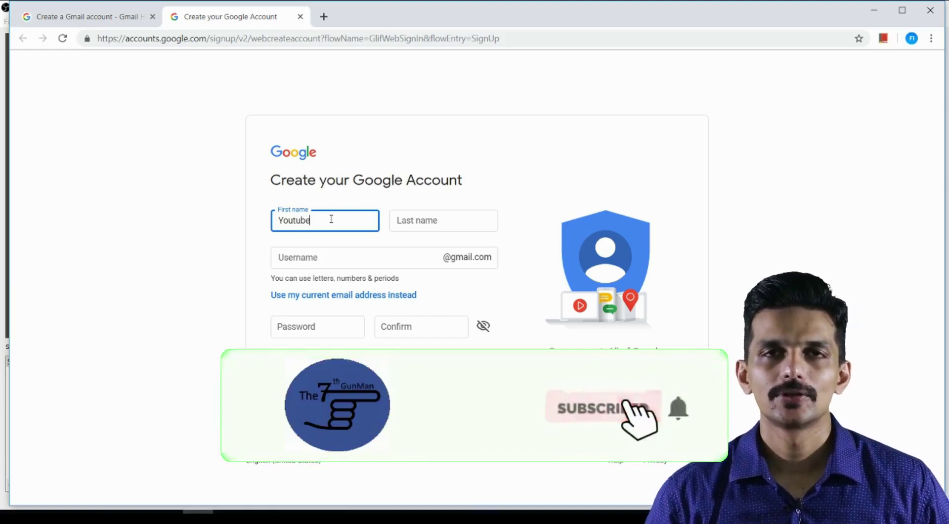
pyautogui.write(' Creator')
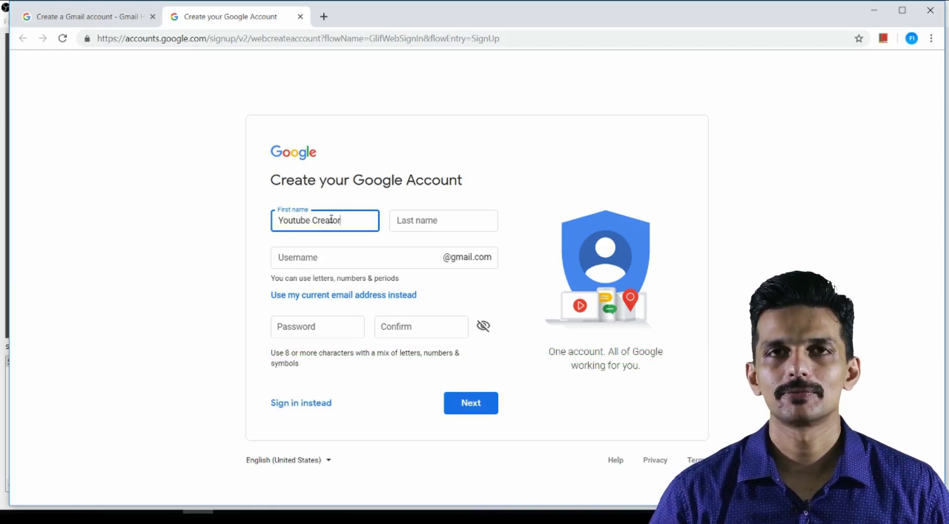
pyautogui.click(427, 221)
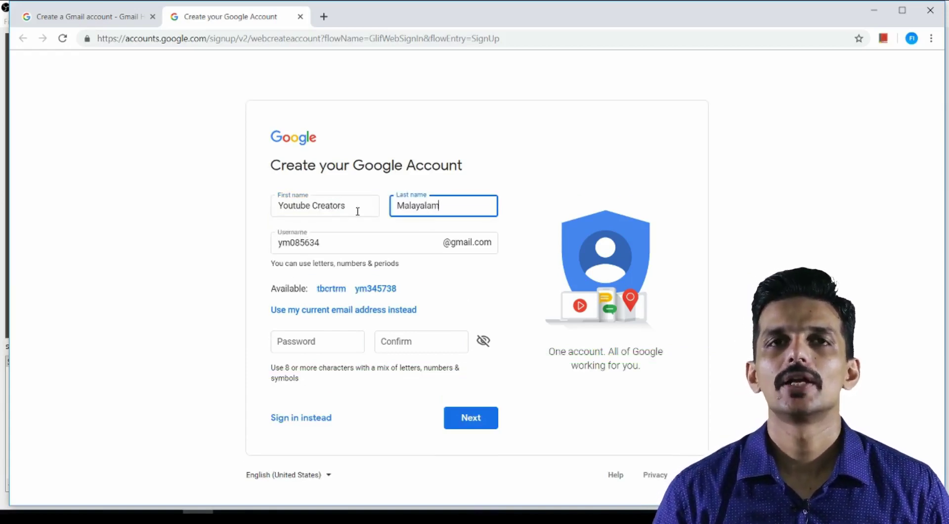
pyautogui.moveTo(357, 211); pyautogui.dragTo(187, 208)
pyautogui.doubleClick(317, 242)
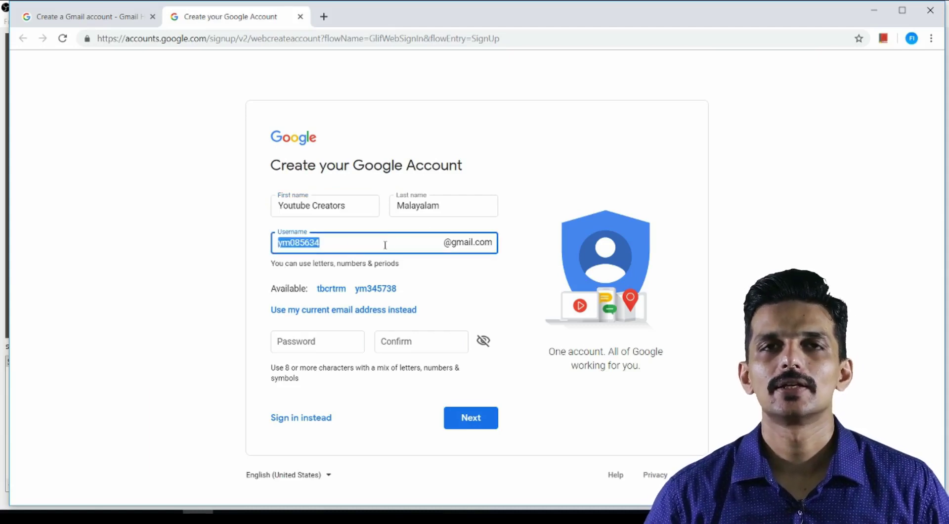
pyautogui.click(208, 346)
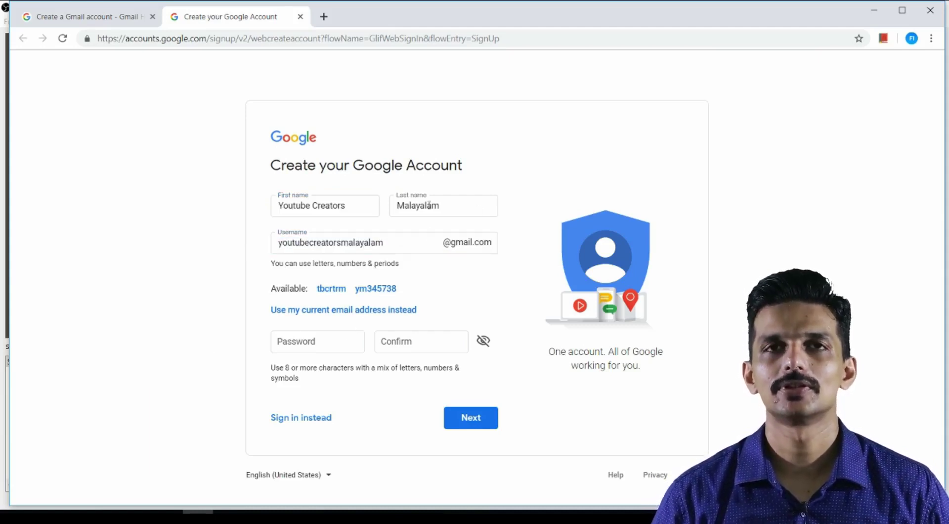
# Enter the account password and confirm it.
pyautogui.click(300, 348)
pyautogui.write('•••••••••••')
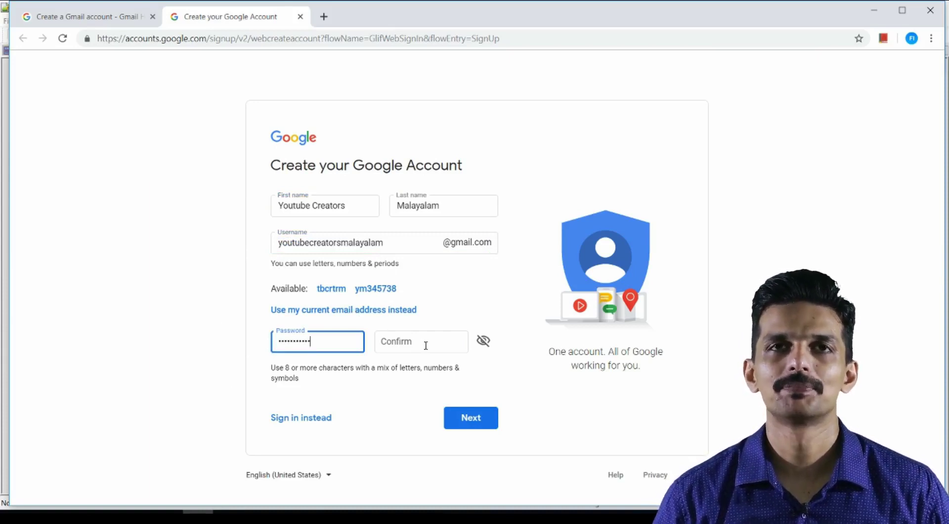
pyautogui.click(425, 343)
pyautogui.write('•••••••••••')
pyautogui.click(466, 418)
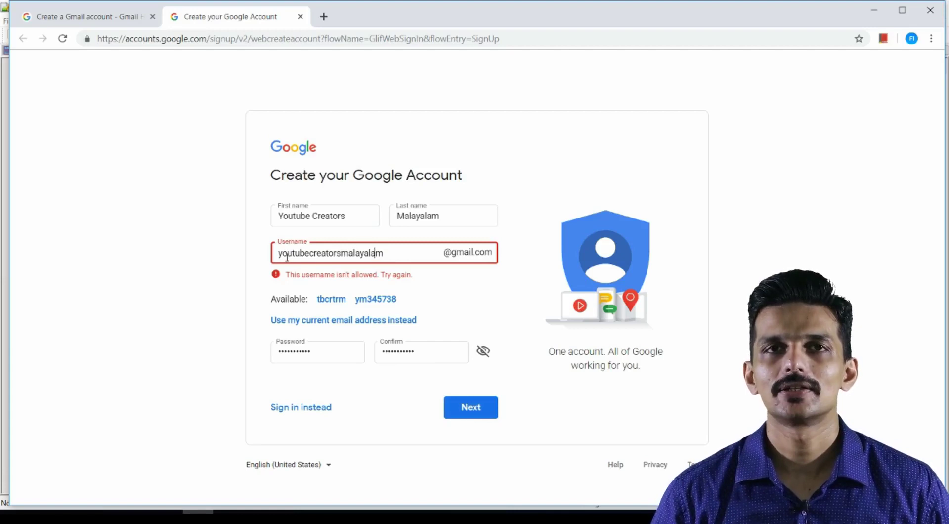
# Shorten the rejected username until accepted and submit the account details.
pyautogui.press('Home')
pyautogui.press('Delete')
pyautogui.press('Delete')
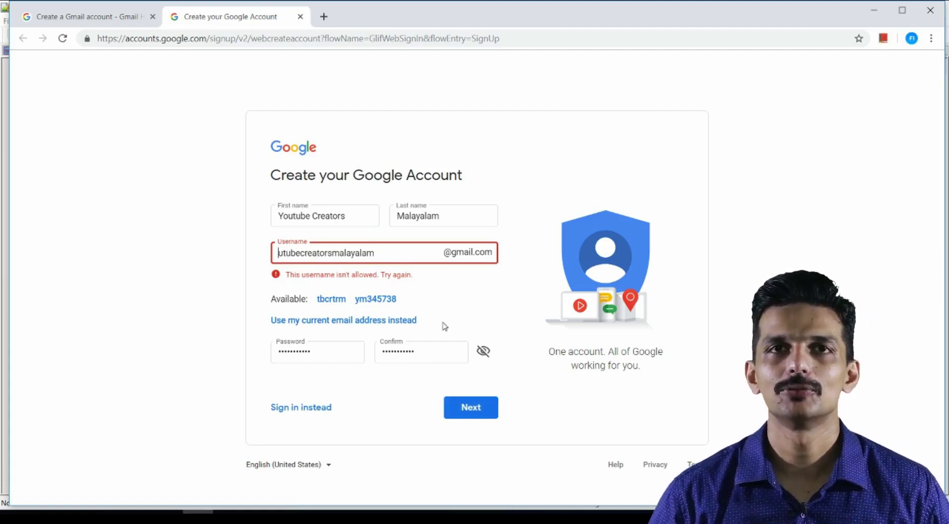
pyautogui.doubleClick(385, 253)
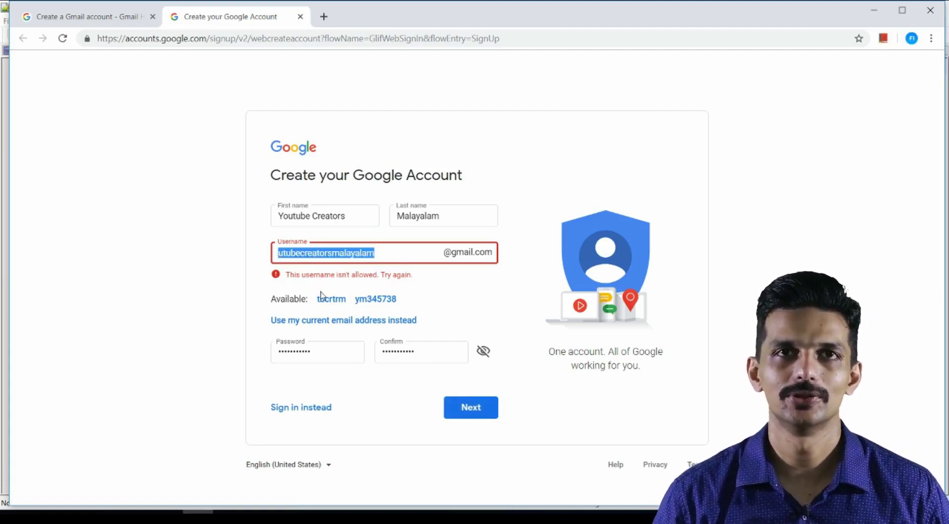
pyautogui.click(472, 408)
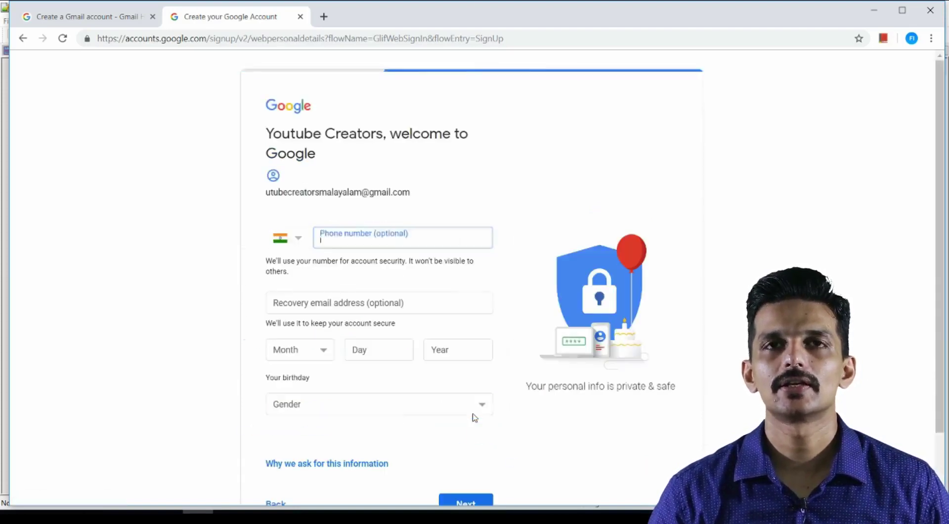
pyautogui.click(317, 307)
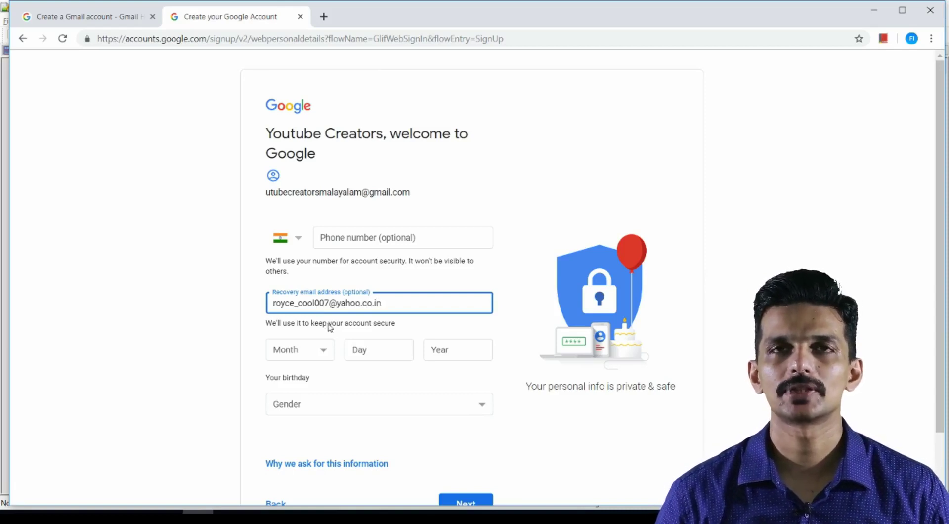
pyautogui.click(296, 348)
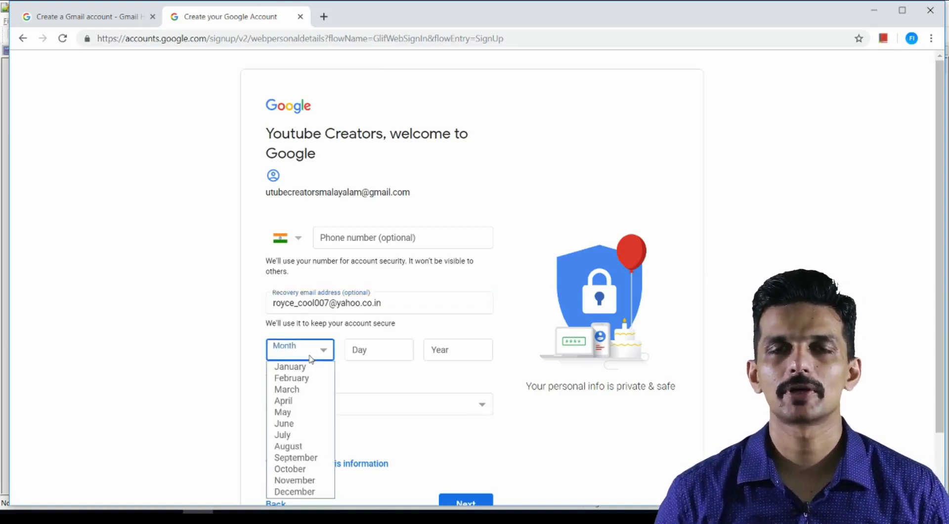
pyautogui.click(300, 423)
pyautogui.click(376, 354)
pyautogui.click(448, 348)
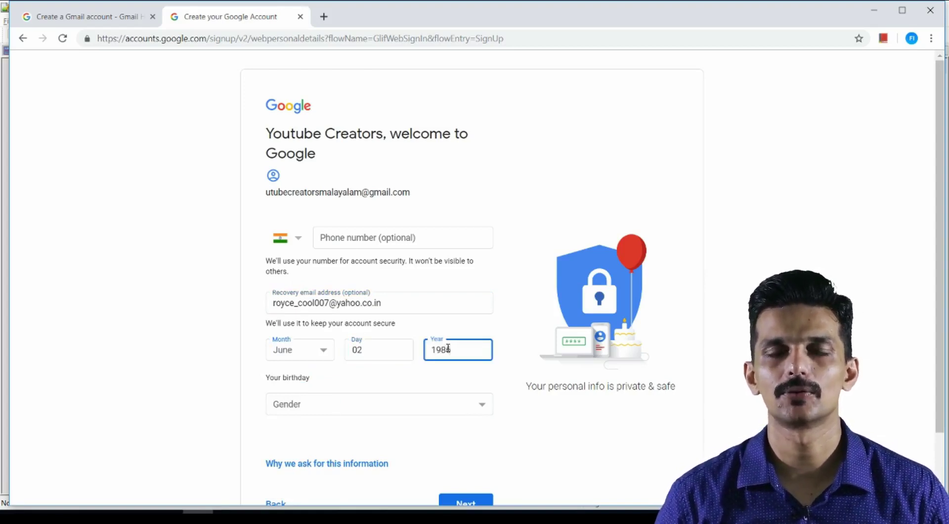
pyautogui.click(381, 412)
pyautogui.click(341, 431)
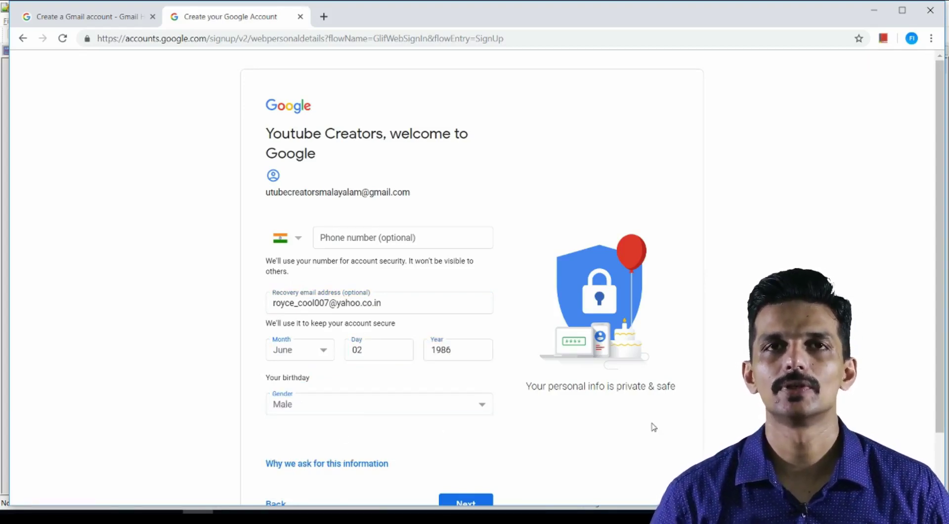
# Continue to Privacy and Terms and agree to create the account.
pyautogui.scroll(-2, 408, 131)
pyautogui.click(476, 435)
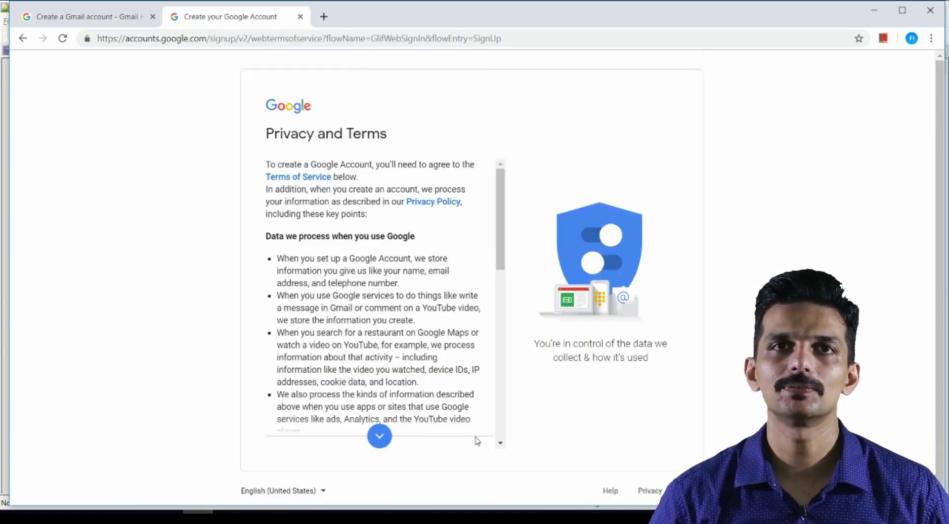
pyautogui.scroll(-10, 352, 299)
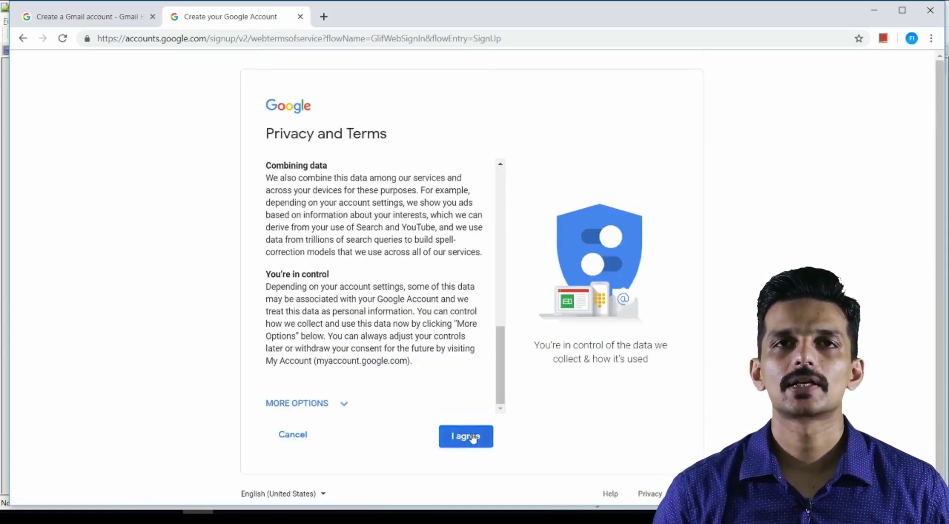
pyautogui.click(470, 438)
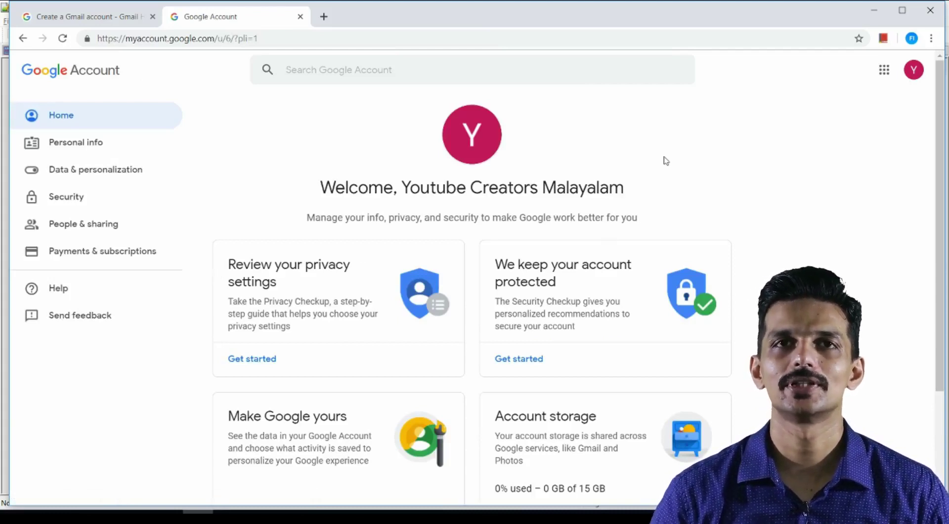
# Review the new account's Personal info page.
pyautogui.click(914, 70)
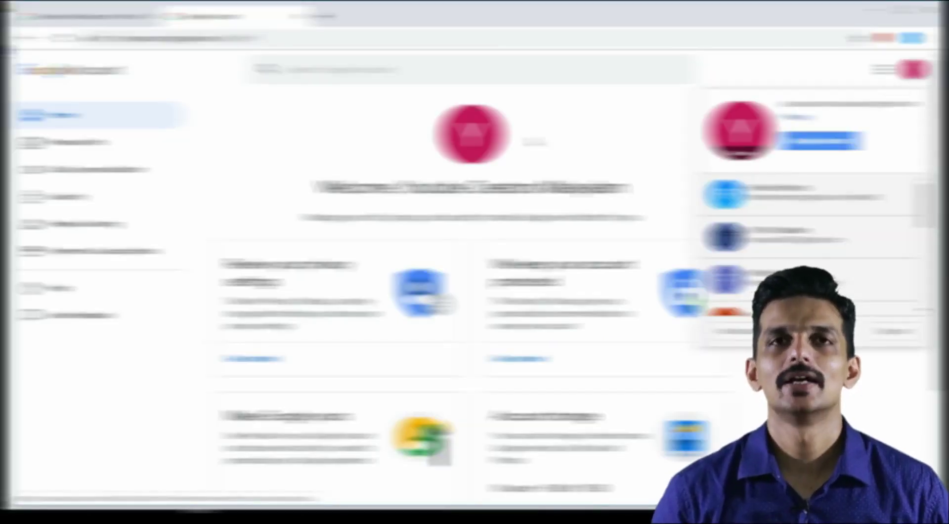
pyautogui.click(60, 142)
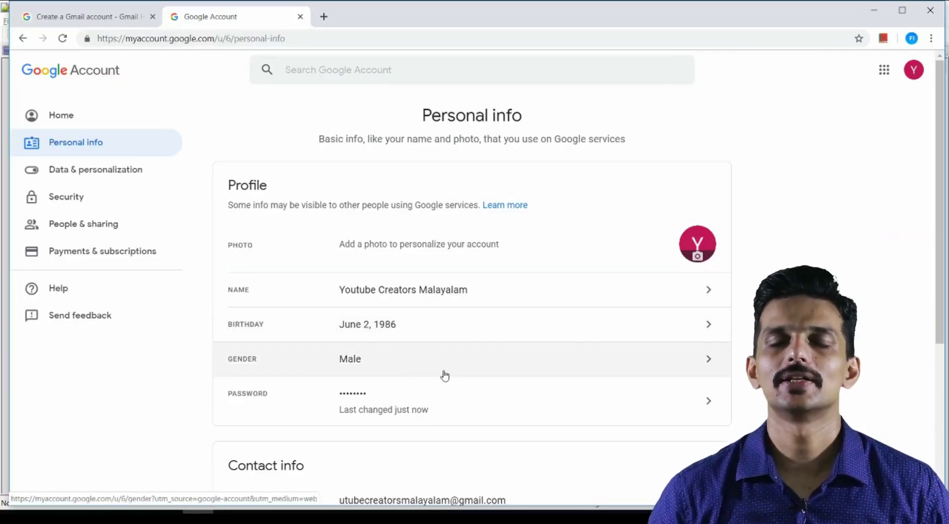
pyautogui.scroll(-3, 445, 376)
pyautogui.scroll(3, 440, 366)
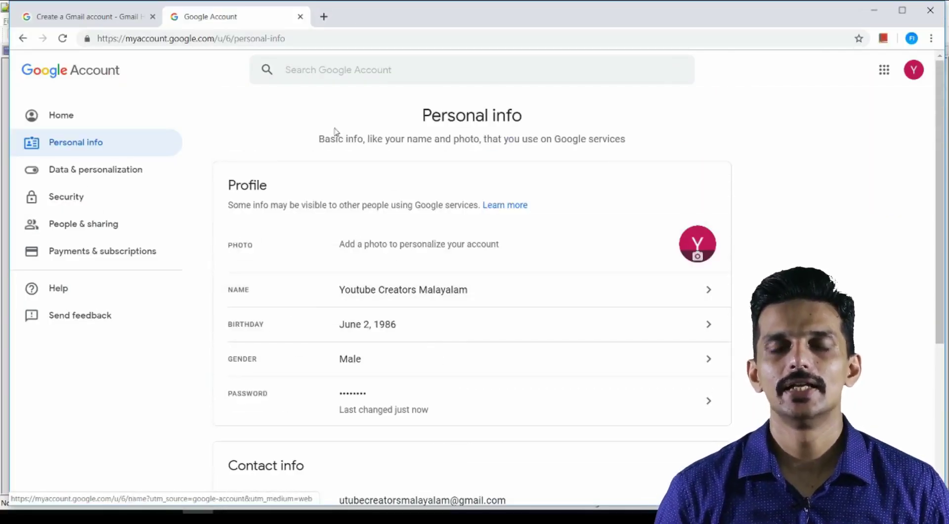
# Go to youtube.com from the address bar.
pyautogui.click(908, 72)
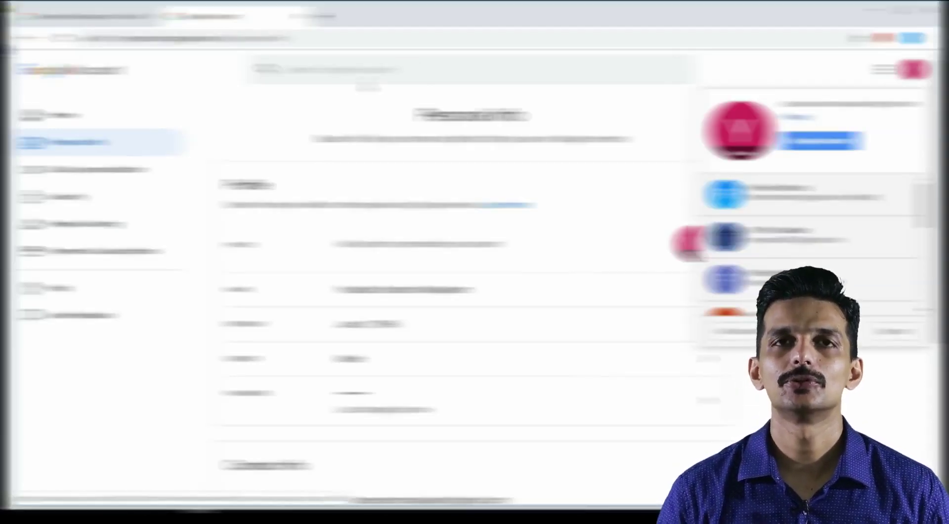
pyautogui.click(230, 40)
pyautogui.write('gmai')
pyautogui.write('you')
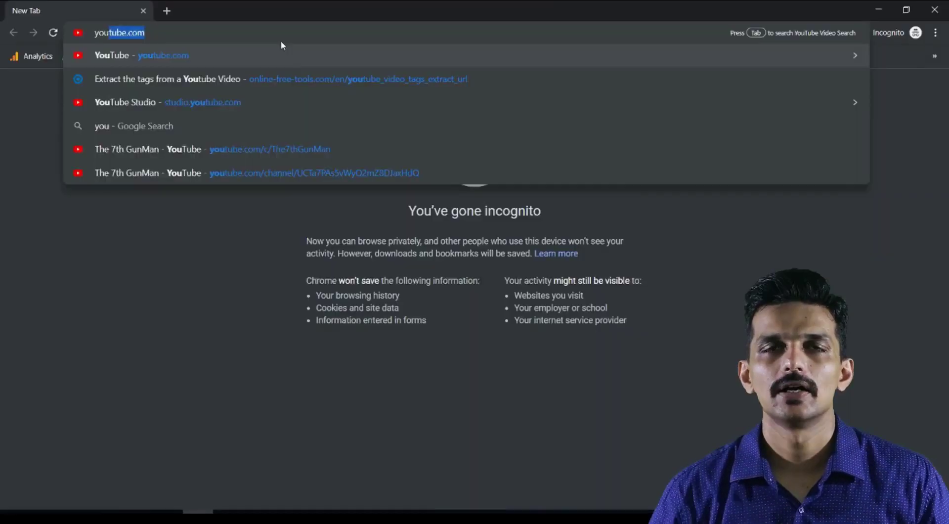
pyautogui.press('Return')
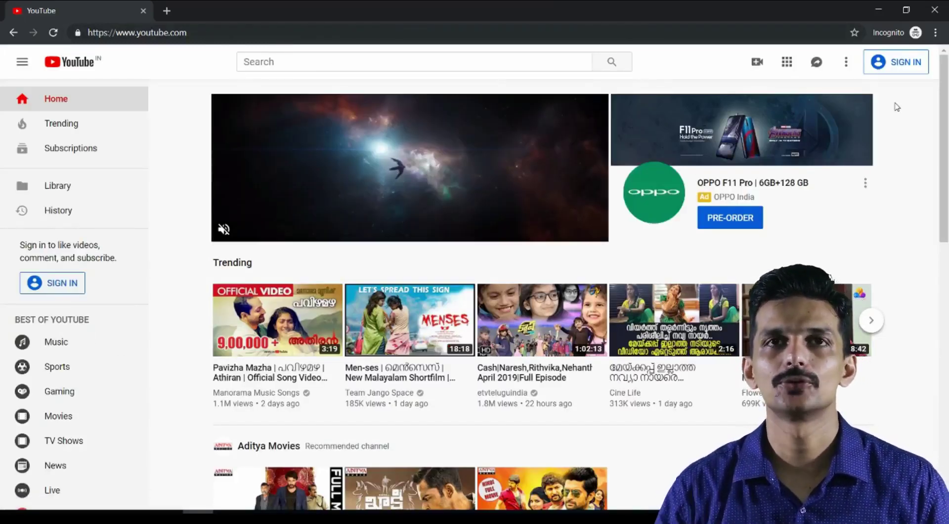
# Sign in to YouTube with the new account's e-mail and password.
pyautogui.click(904, 62)
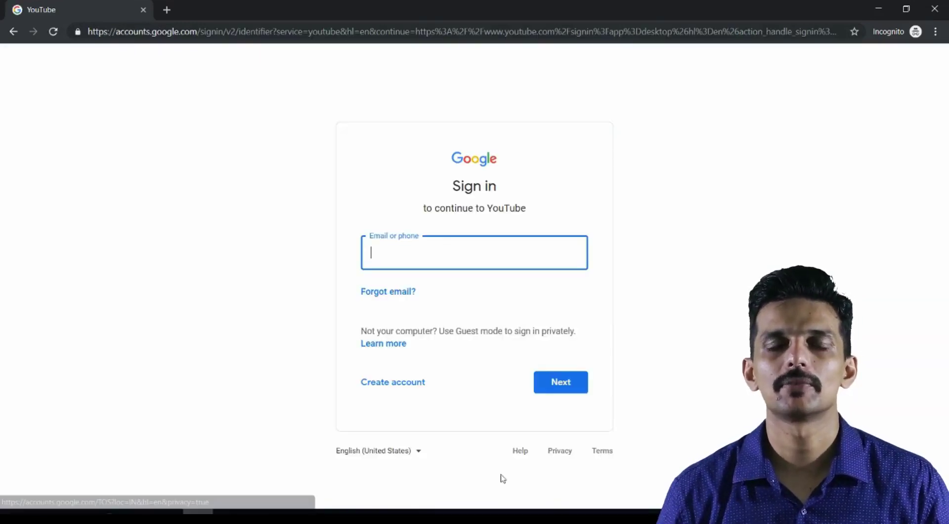
pyautogui.hotkey('ctrl', 'v')
pyautogui.click(573, 387)
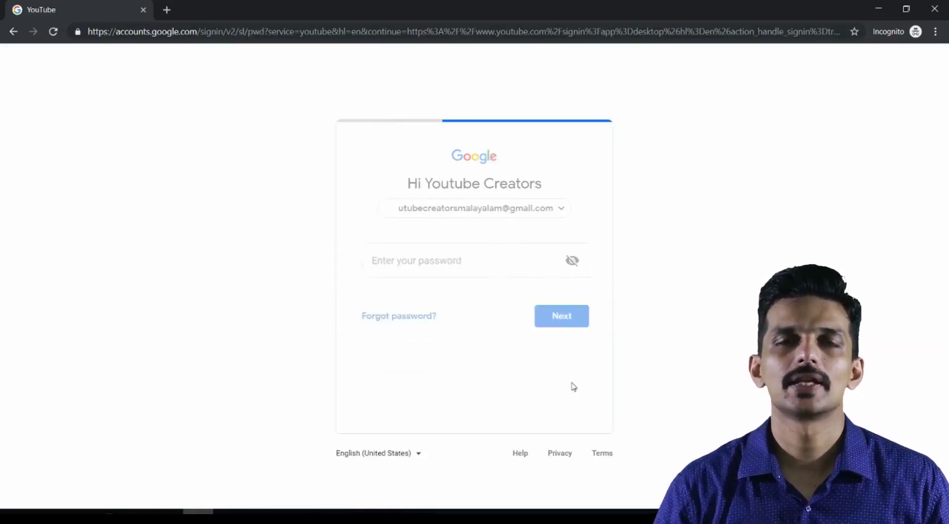
pyautogui.hotkey('ctrl', 'v')
pyautogui.click(549, 316)
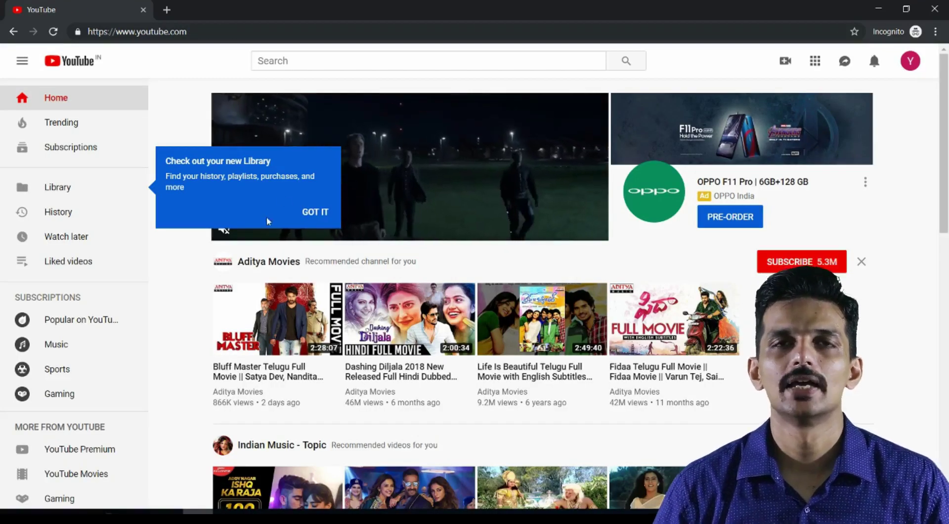
# Dismiss the Library tip and choose My channel from the avatar menu.
pyautogui.click(315, 212)
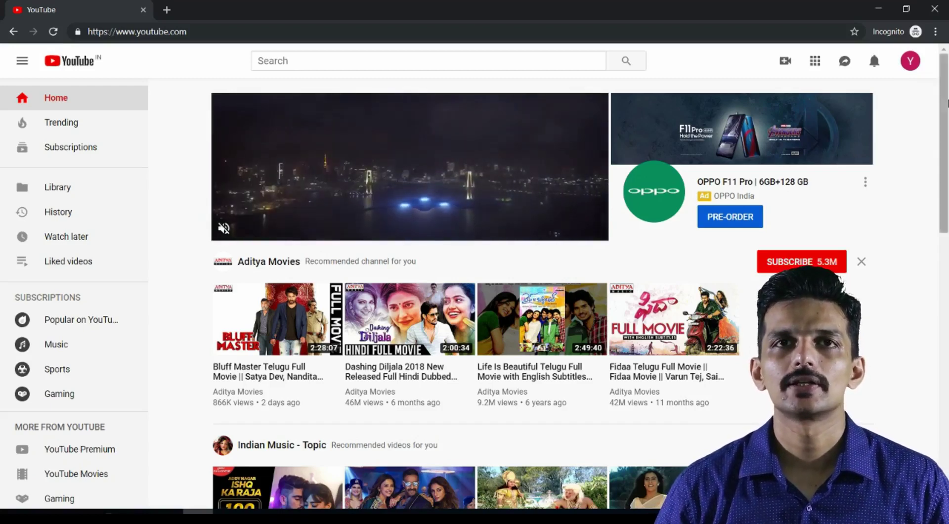
pyautogui.click(909, 62)
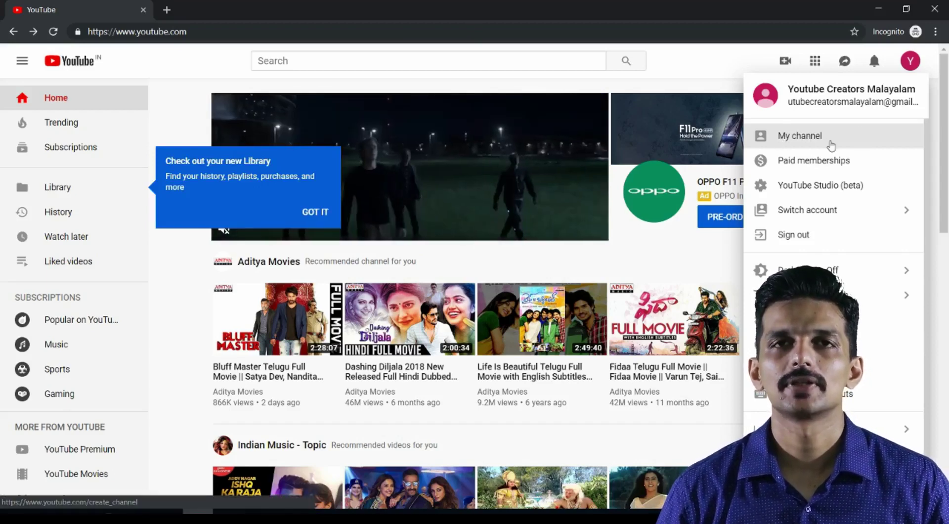
pyautogui.click(831, 145)
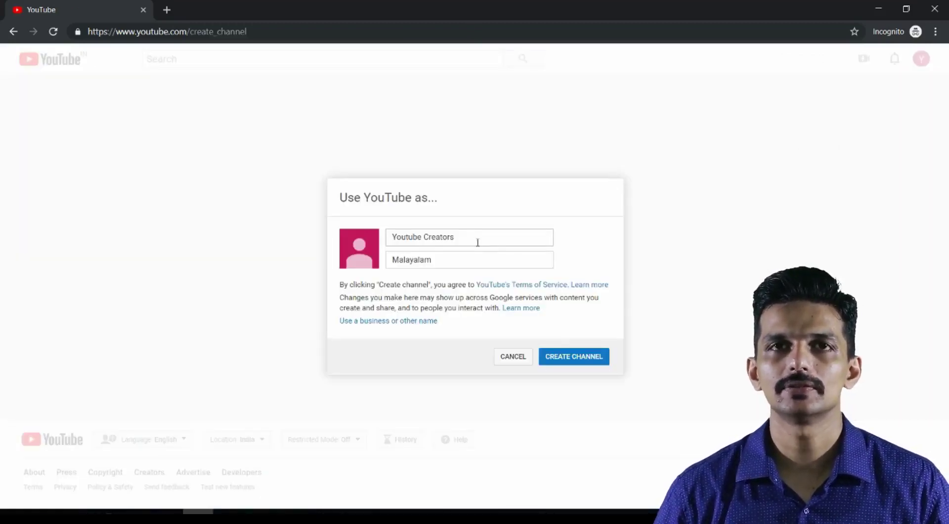
# Put 'Youtube Creators Malayalam' all in the first name and try creating the channel.
pyautogui.click(392, 257)
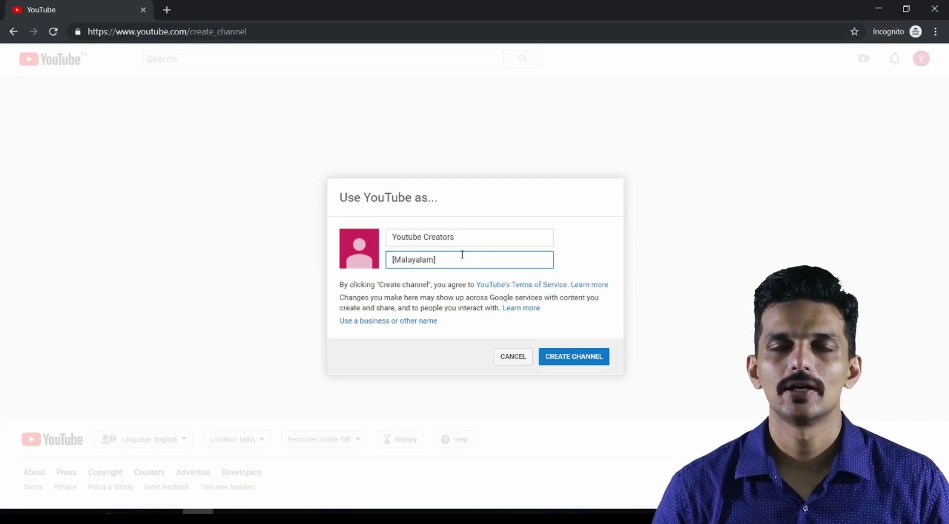
pyautogui.moveTo(437, 260); pyautogui.dragTo(371, 261)
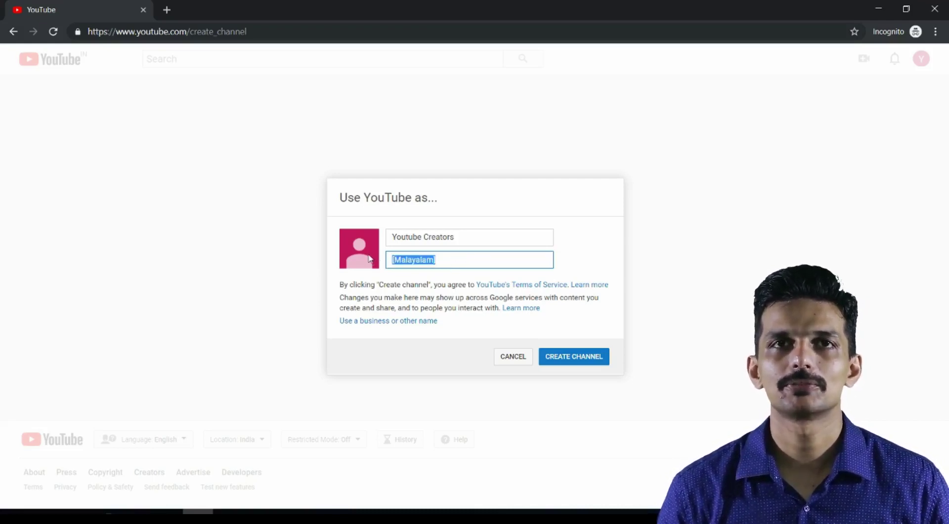
pyautogui.press('BackSpace')
pyautogui.click(422, 237)
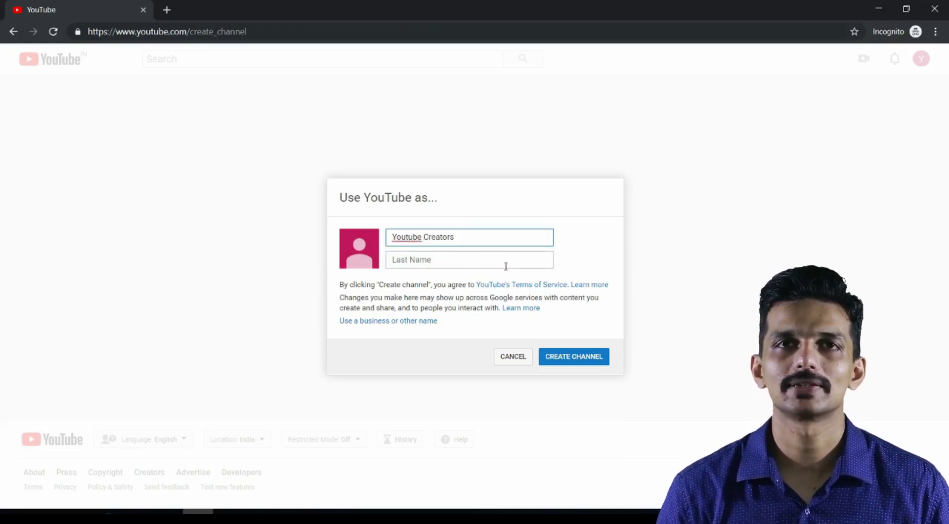
pyautogui.write('Creators [Malayalam]')
pyautogui.press('Tab')
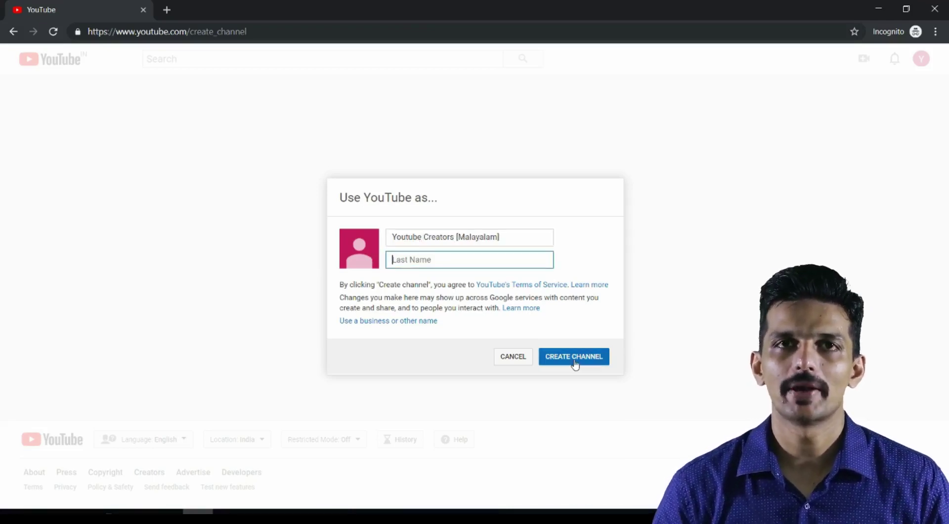
pyautogui.click(574, 362)
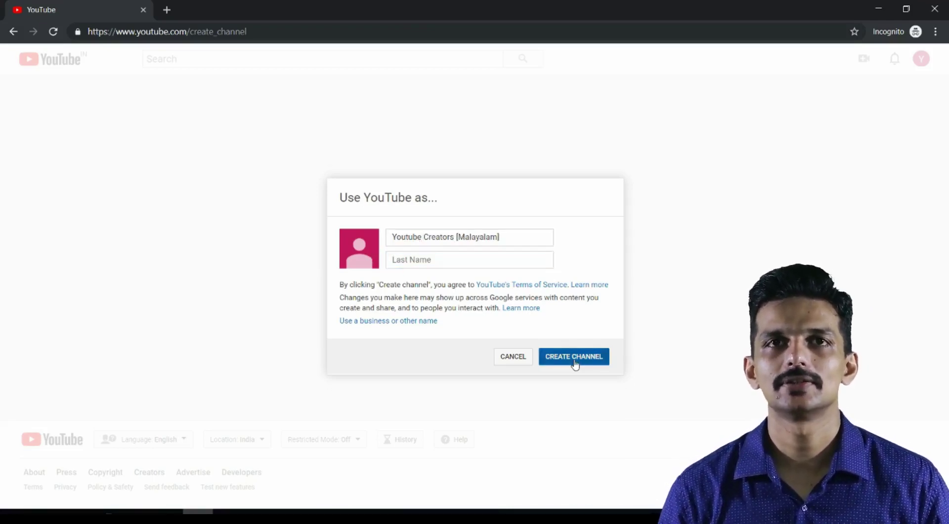
# Move Malayalam into the Last Name field and create the channel.
pyautogui.moveTo(501, 229); pyautogui.dragTo(455, 229)
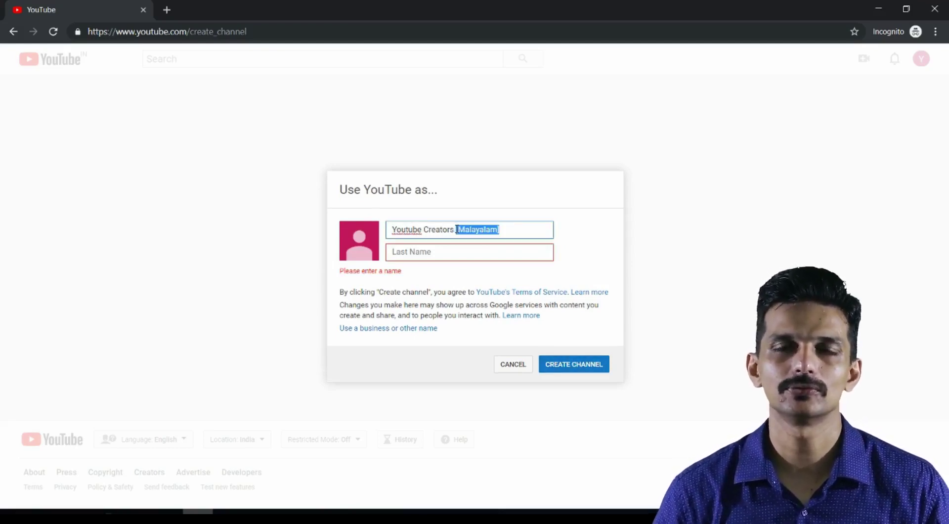
pyautogui.hotkey('ctrl', 'x')
pyautogui.click(444, 261)
pyautogui.hotkey('ctrl', 'v')
pyautogui.click(572, 362)
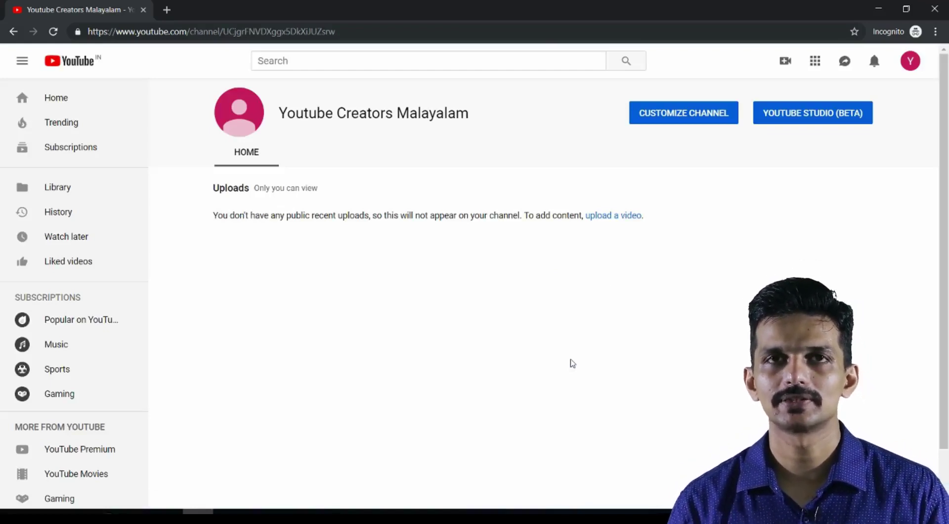
# Open the channel's customisation page with its blank banner, then its Video Manager.
pyautogui.click(683, 127)
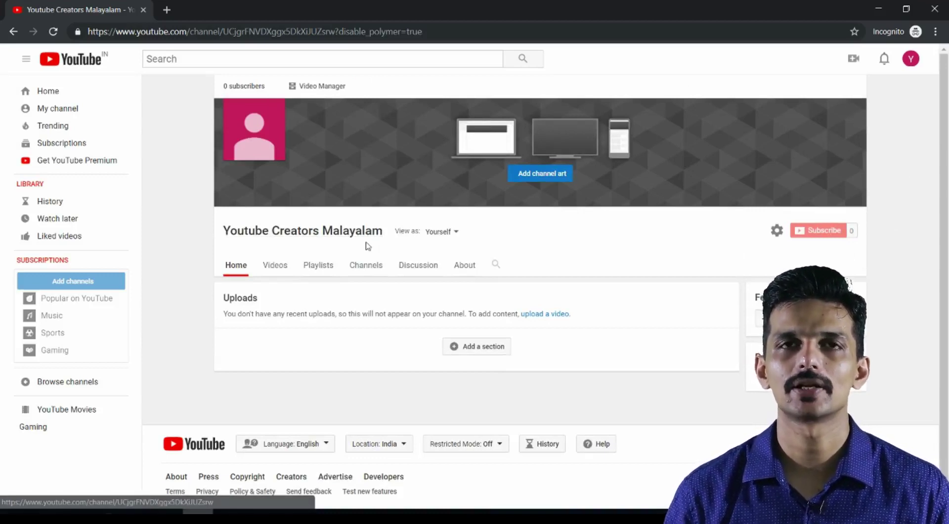
pyautogui.moveTo(300, 146)
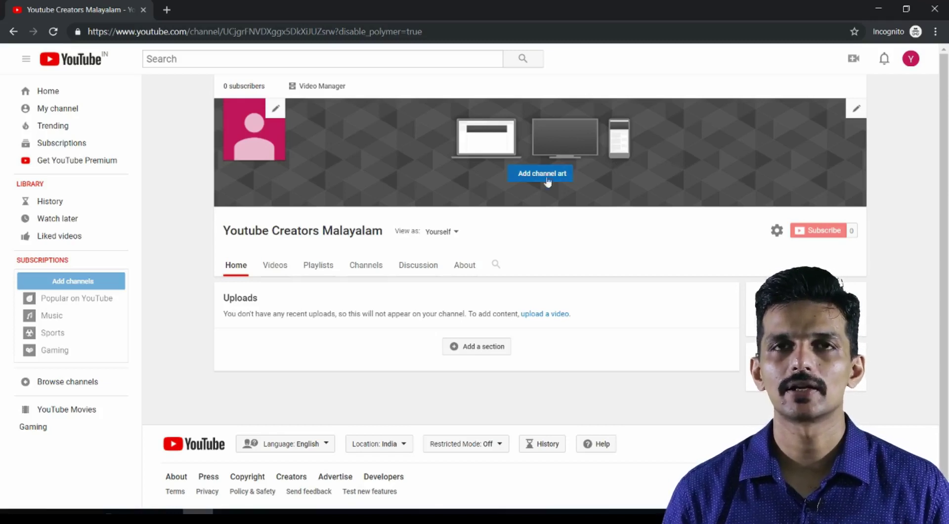
pyautogui.click(325, 88)
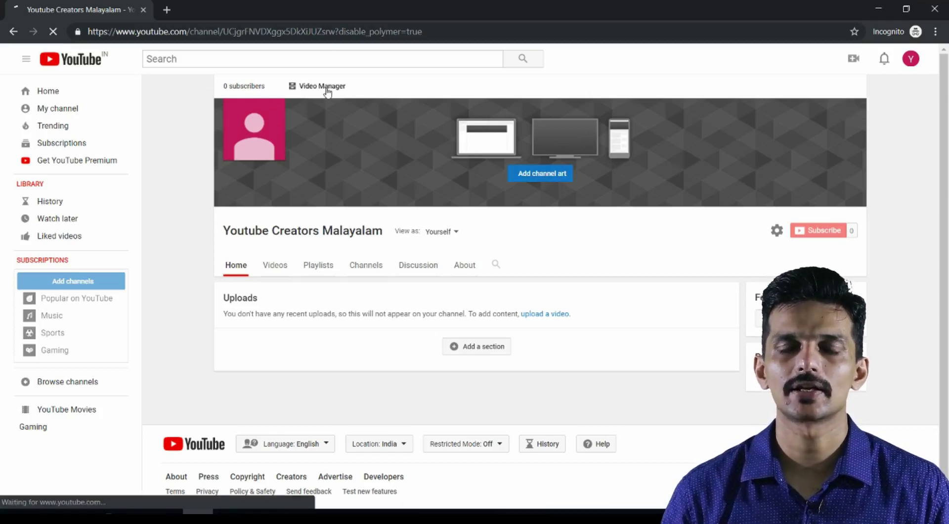